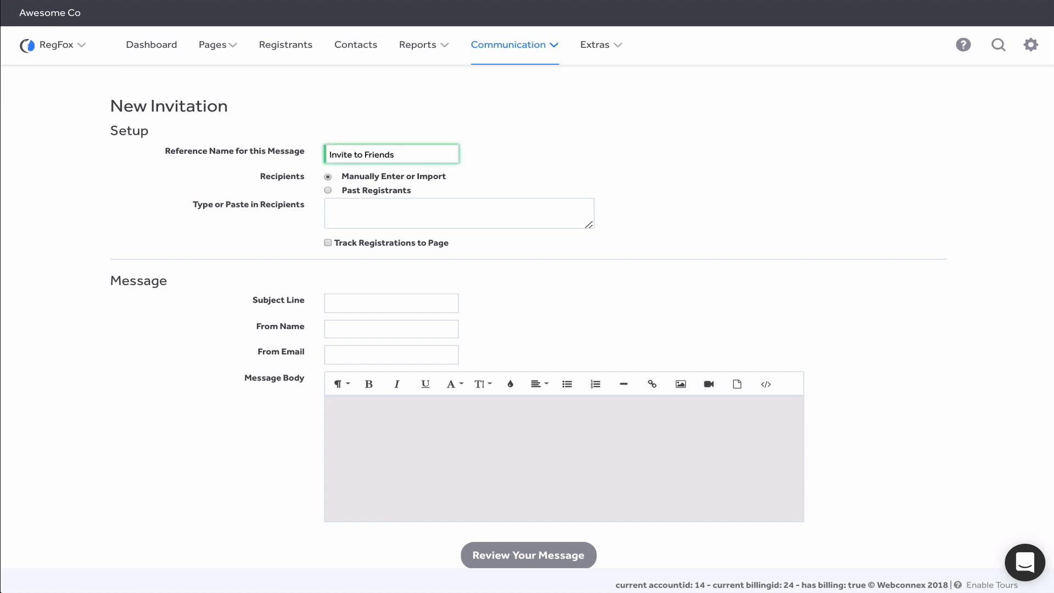
Choose manual entry for the invitation's recipients, paste in the list of recipient e-mail addresses and enlarge the recipients box.
click(429, 176)
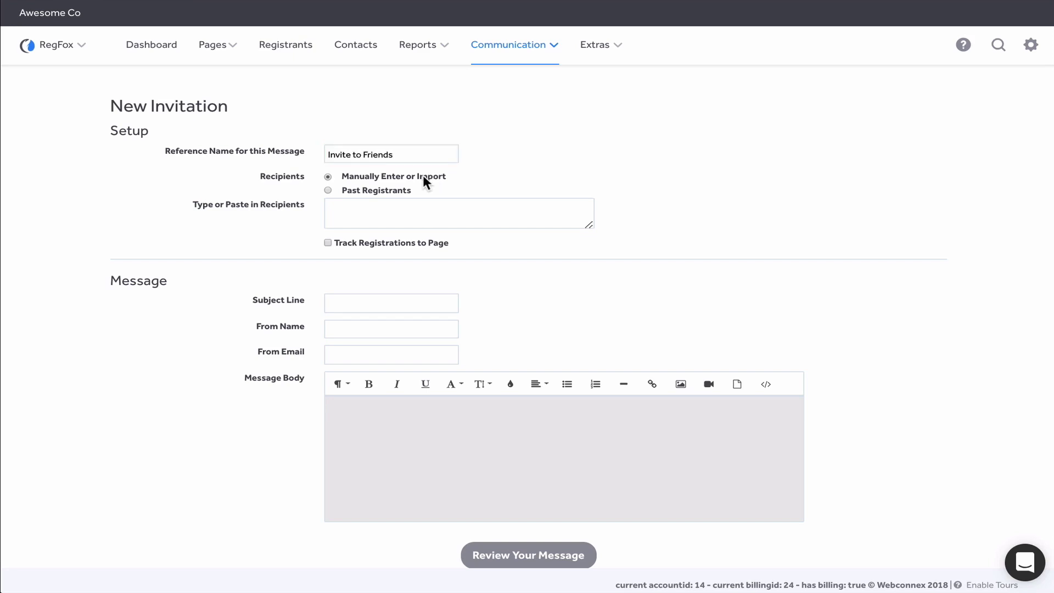
click(424, 203)
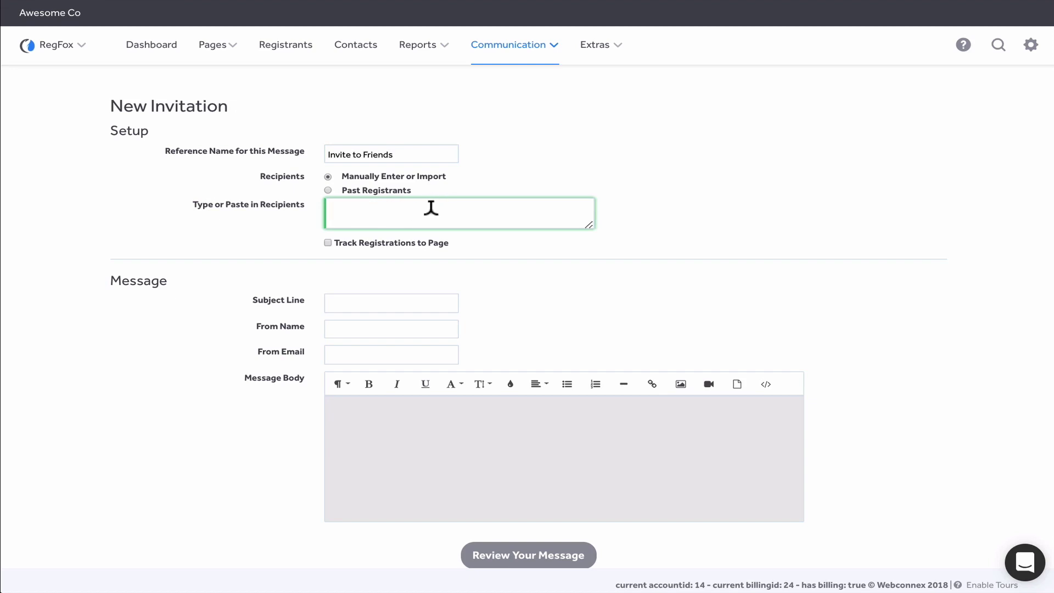
key(ctrl+v)
drag(588, 225, 590, 419)
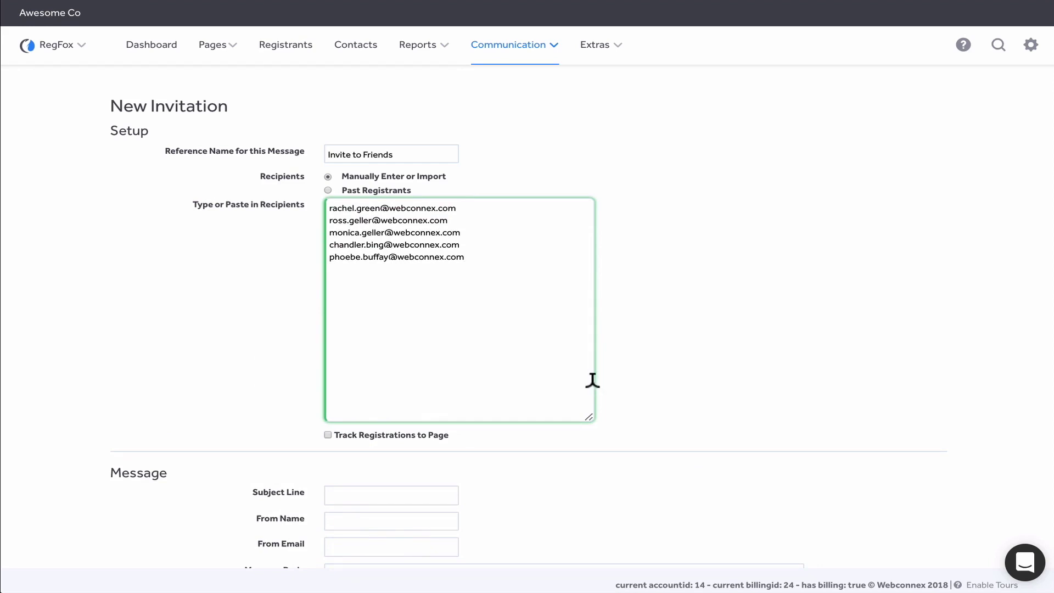
Turn on registration tracking for the invitation and choose A Friends Reunion as the tracked page.
scroll(591, 377, down, 4)
click(328, 215)
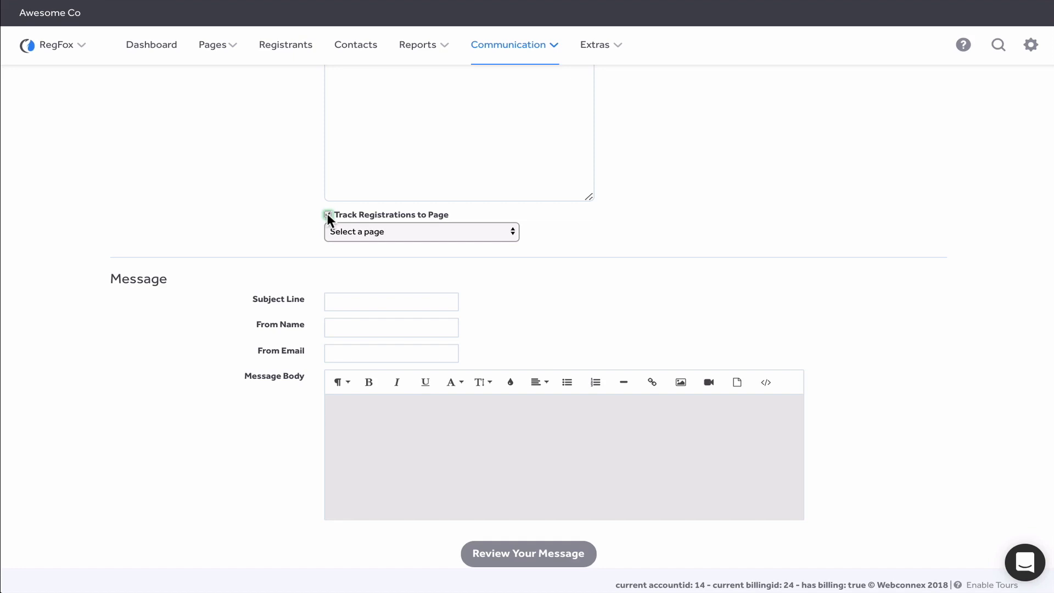
click(348, 230)
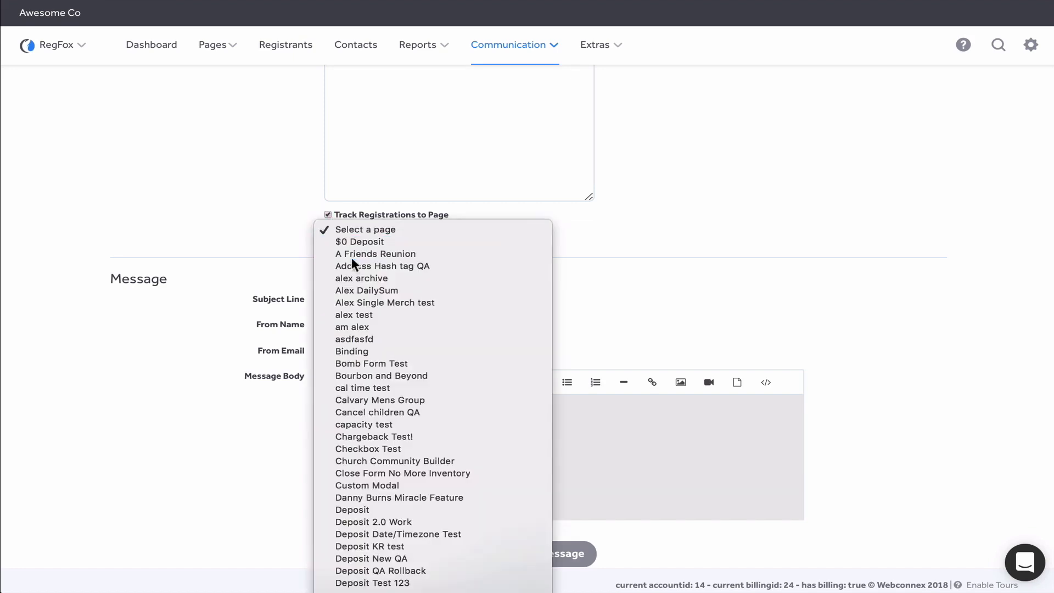
click(351, 255)
Link the word "here" in the message body to the pasted friends-reunion page URL.
scroll(351, 265, down, 1)
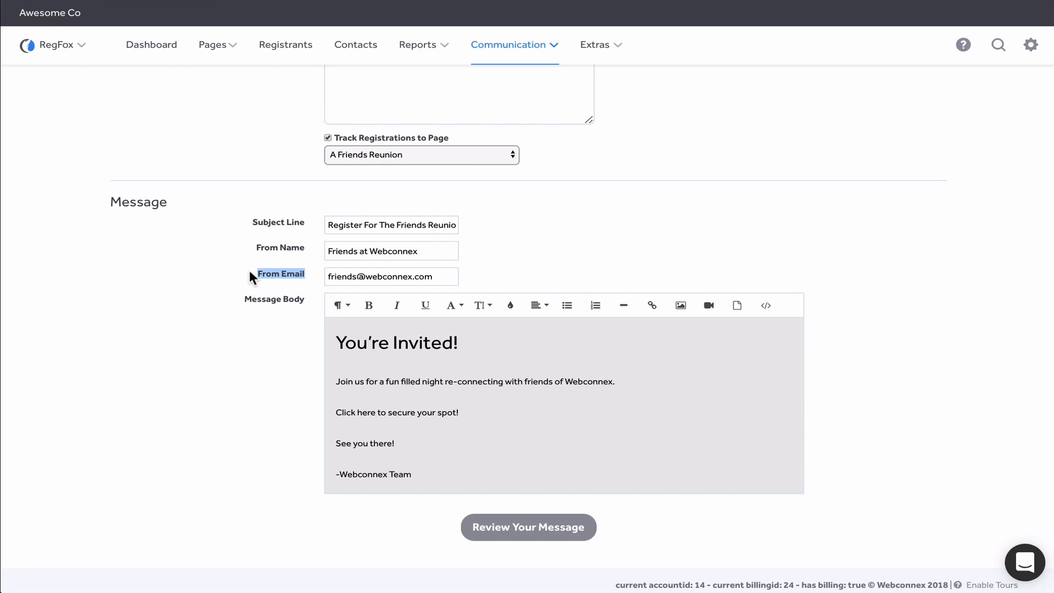
click(376, 408)
drag(377, 407, 358, 409)
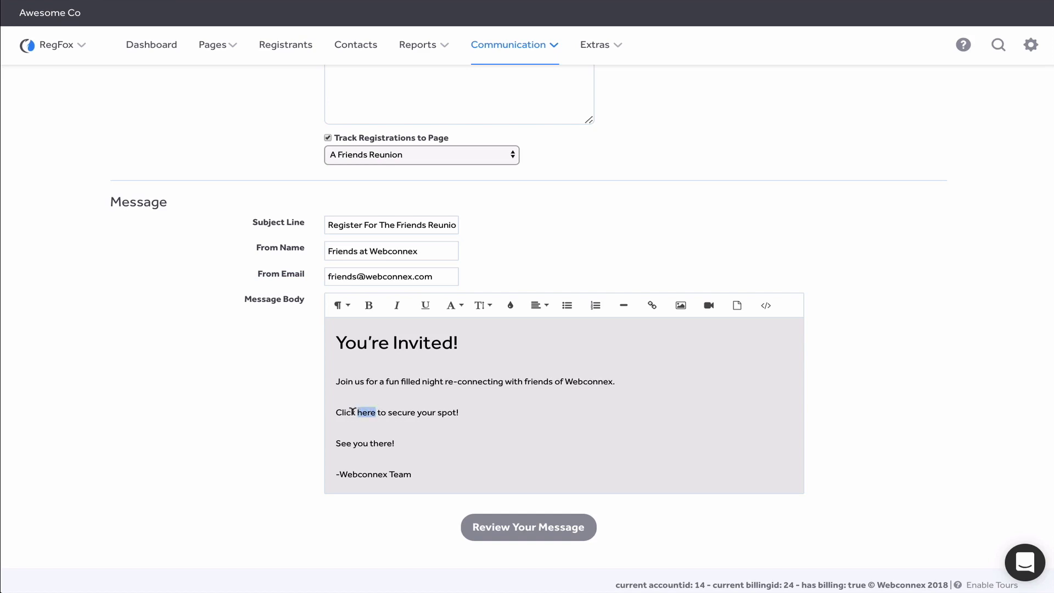
click(652, 312)
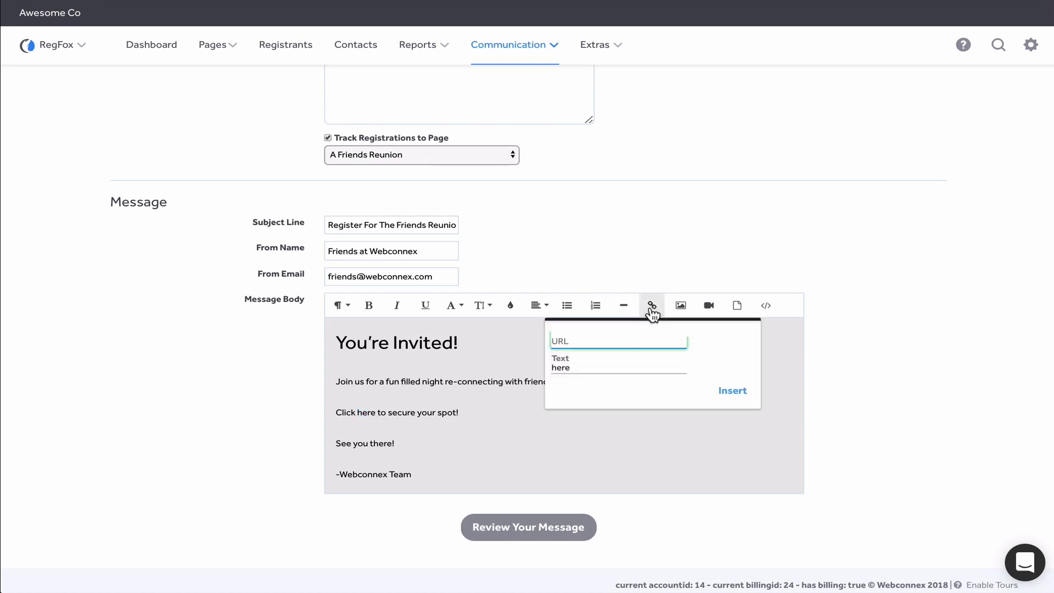
key(super+v)
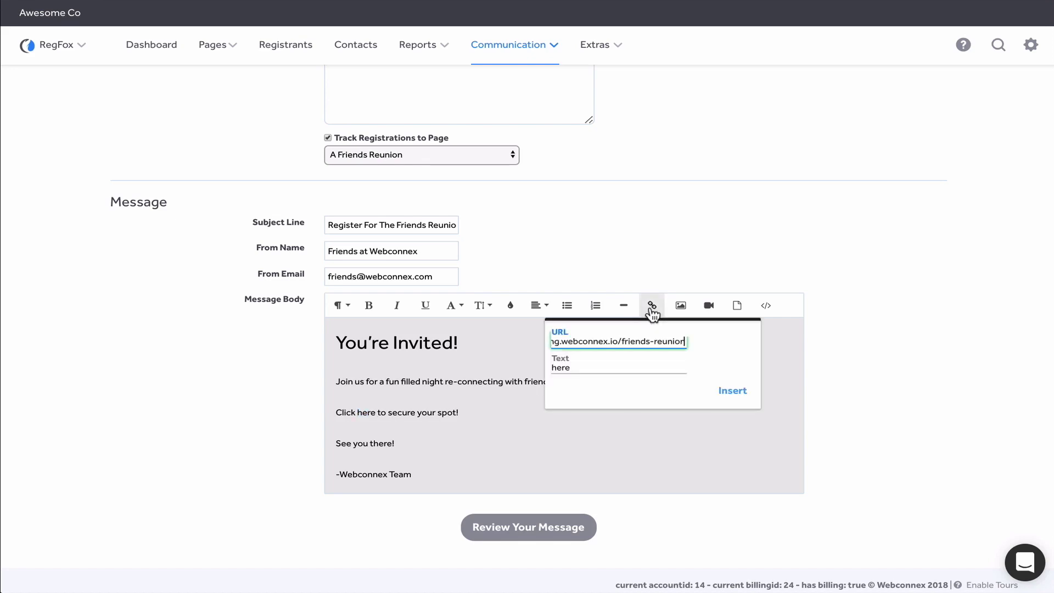
click(729, 392)
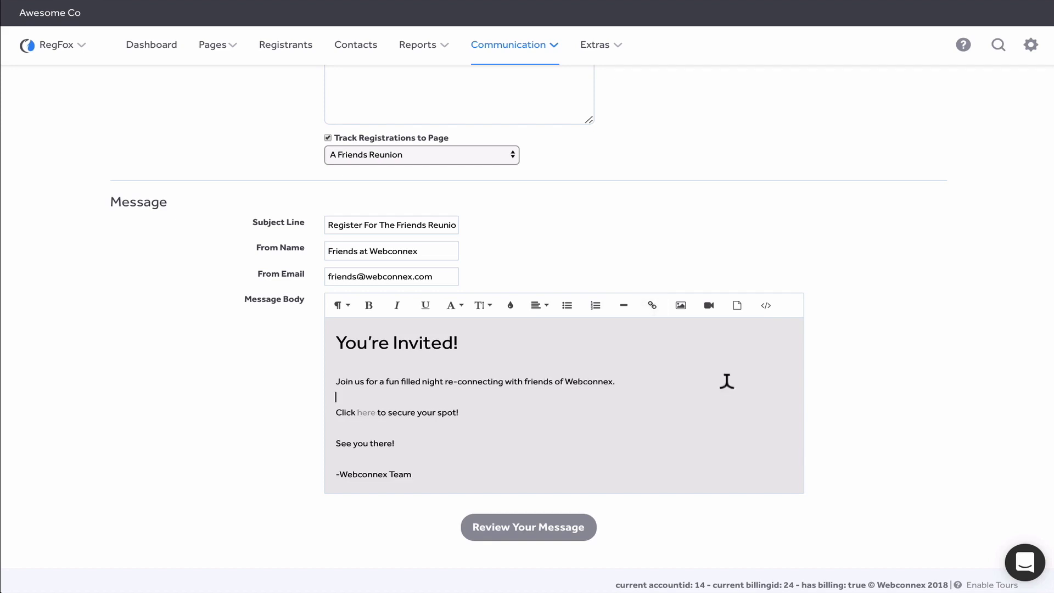
Review the invitation, send it immediately and look over the communication overview.
click(520, 524)
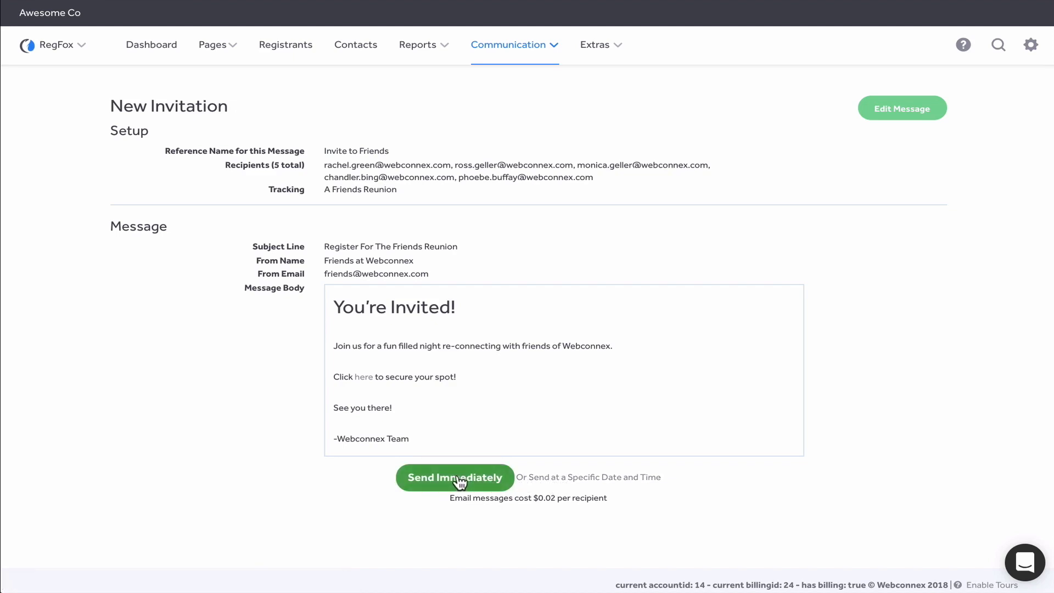
click(460, 481)
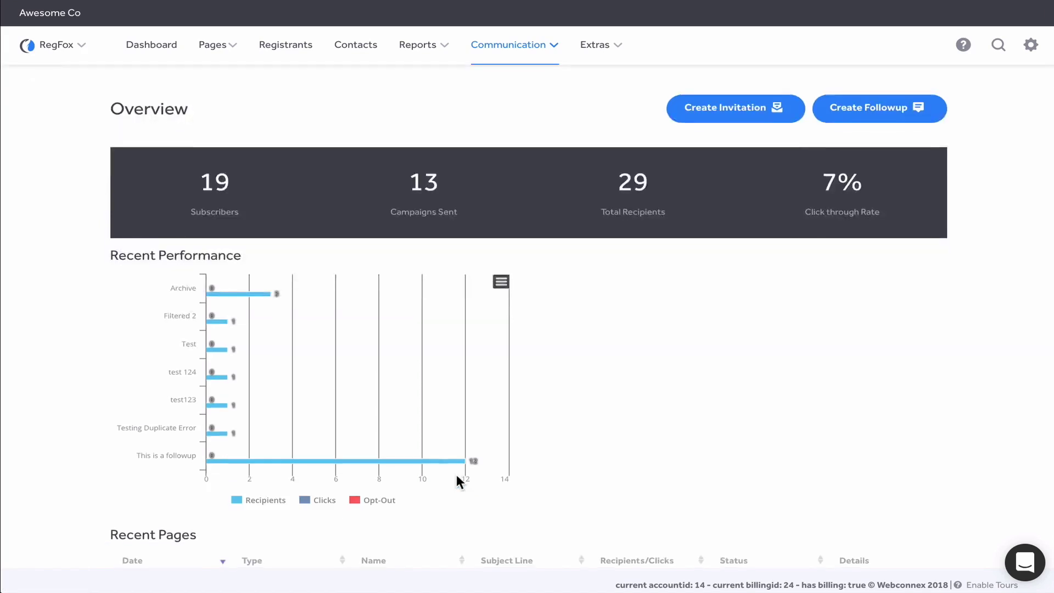
scroll(457, 476, down, 2)
scroll(458, 477, up, 3)
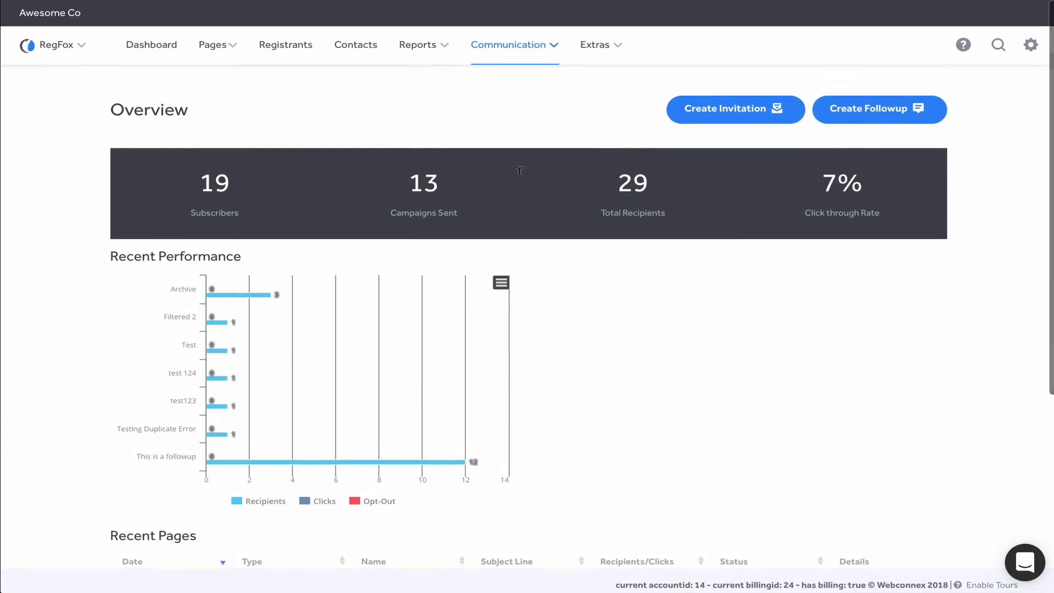
scroll(434, 328, down, 5)
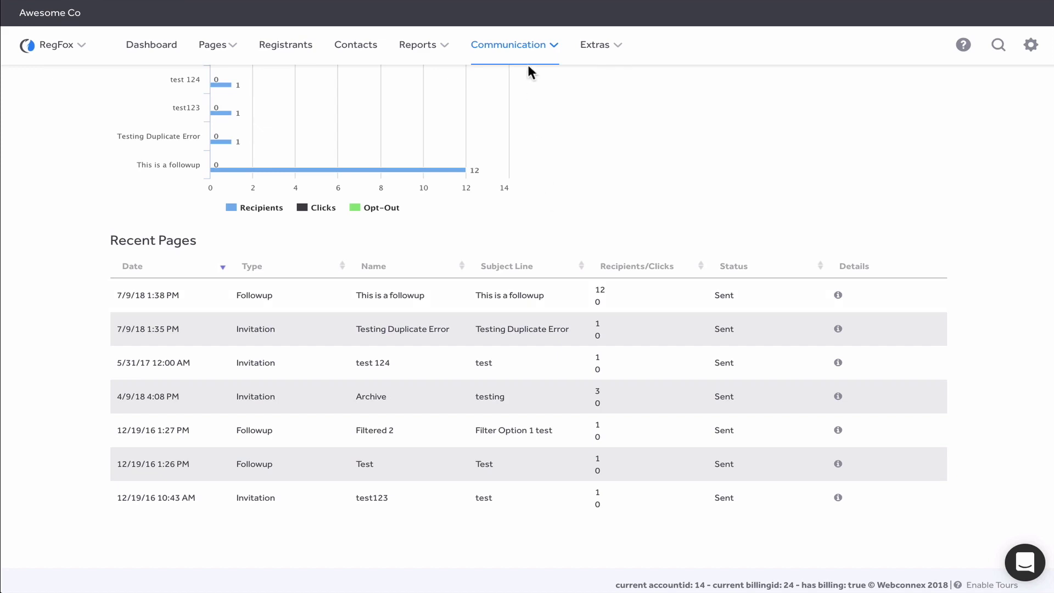
Create a followup with the reference name "Sold Out of Smalls" for the A Friends Reunion page.
mouse_move(528, 55)
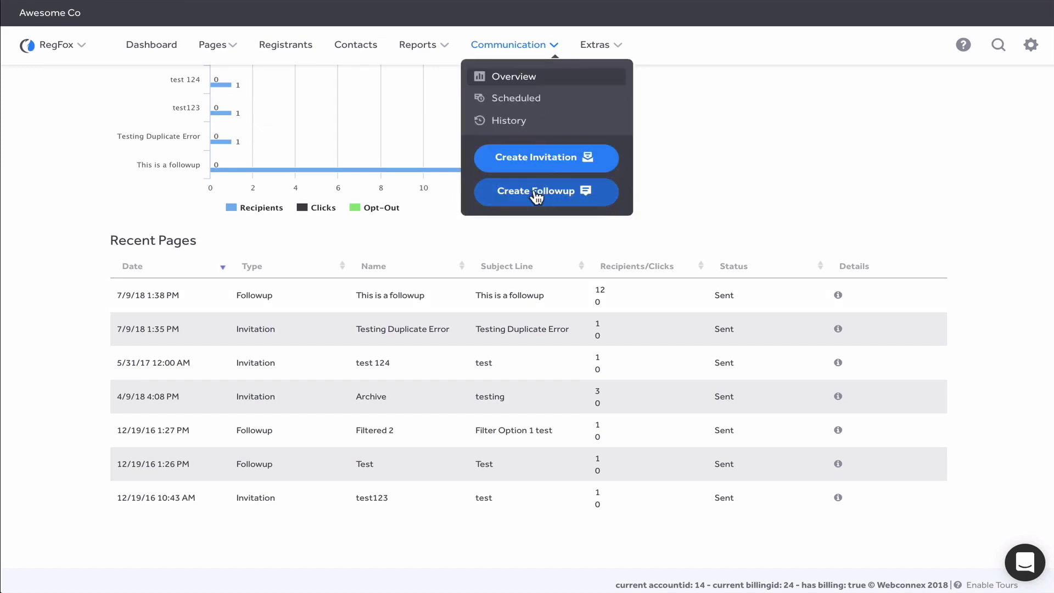
click(536, 197)
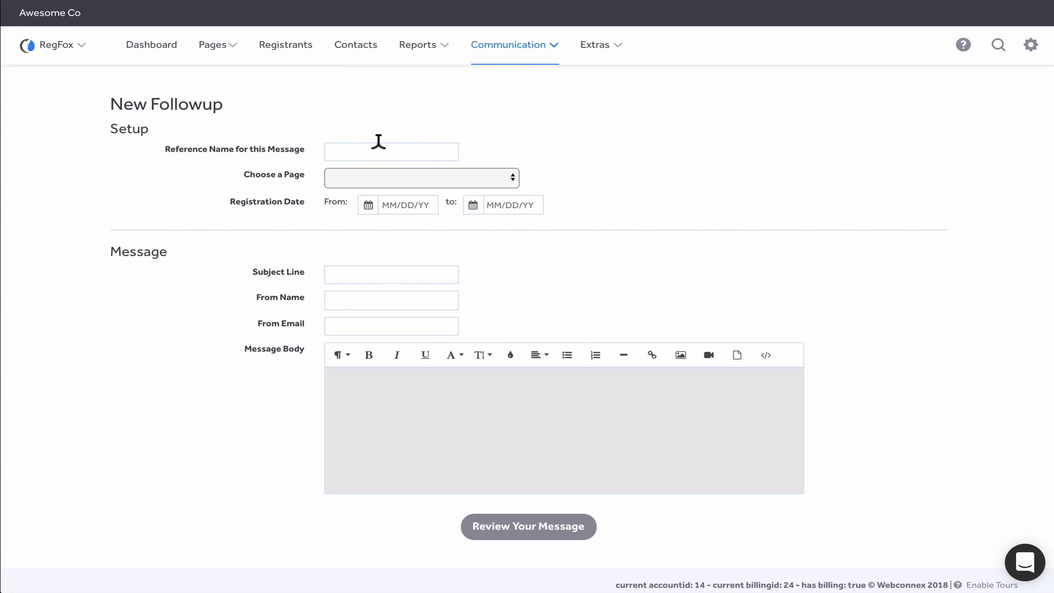
click(379, 144)
text(Sold Out of Smalls)
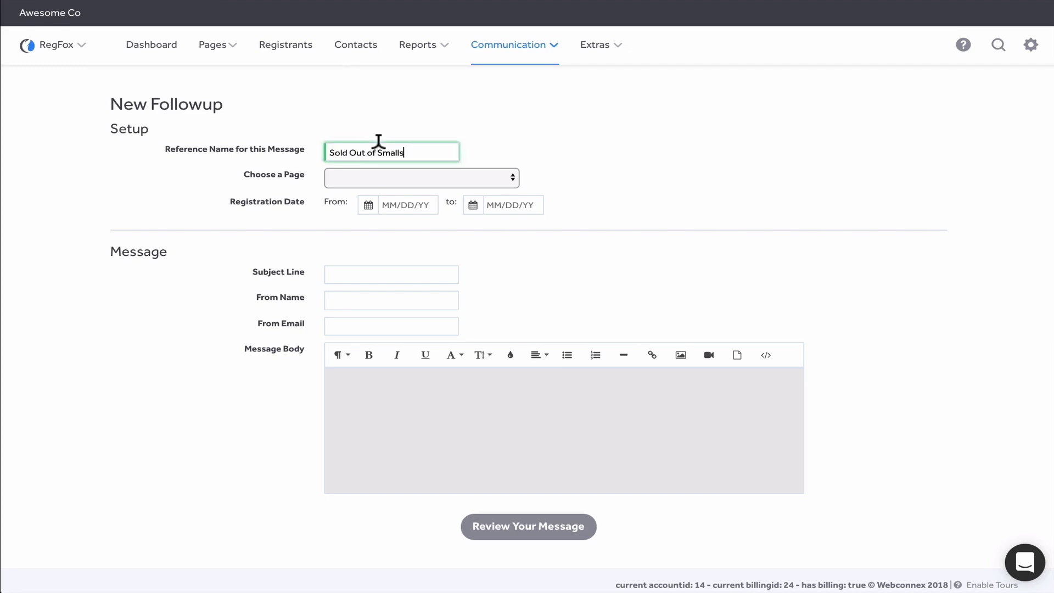
click(397, 178)
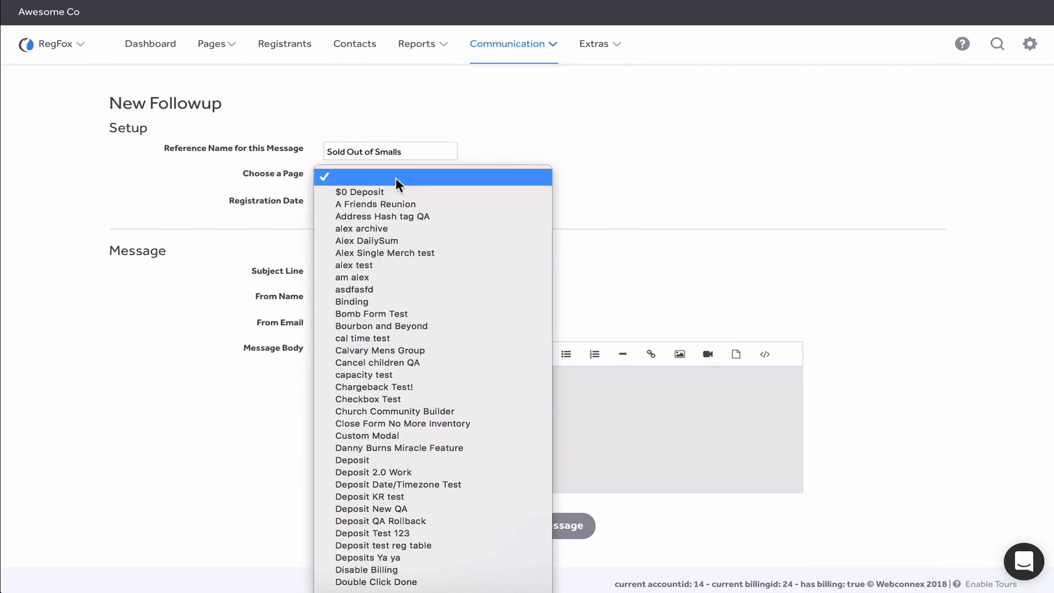
click(397, 202)
Limit the followup's recipients to Certain Registrants, filtered on T-Shirt Size with the value Small.
scroll(396, 206, down, 1)
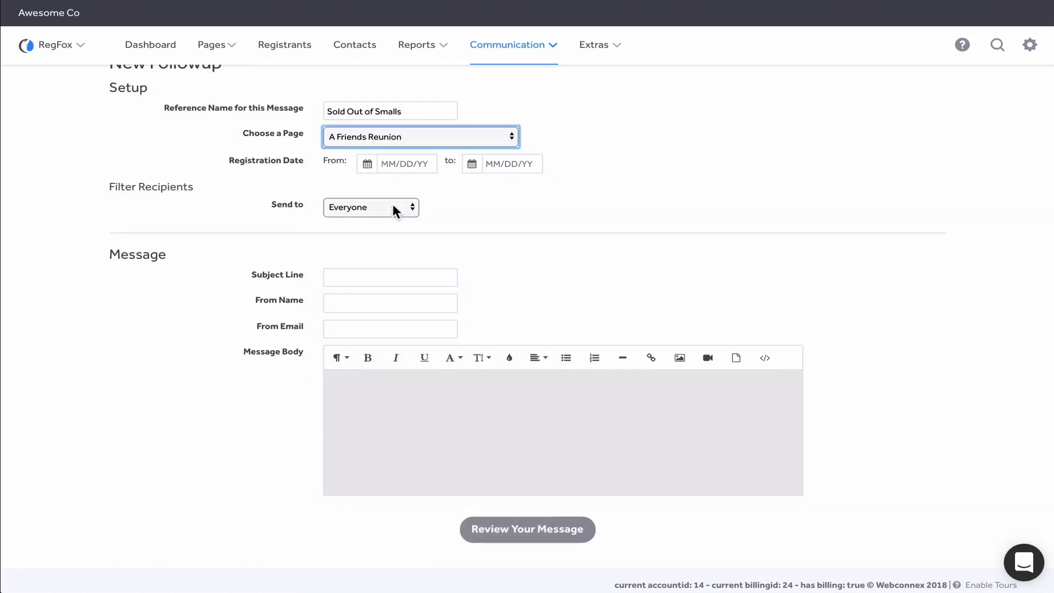
click(394, 210)
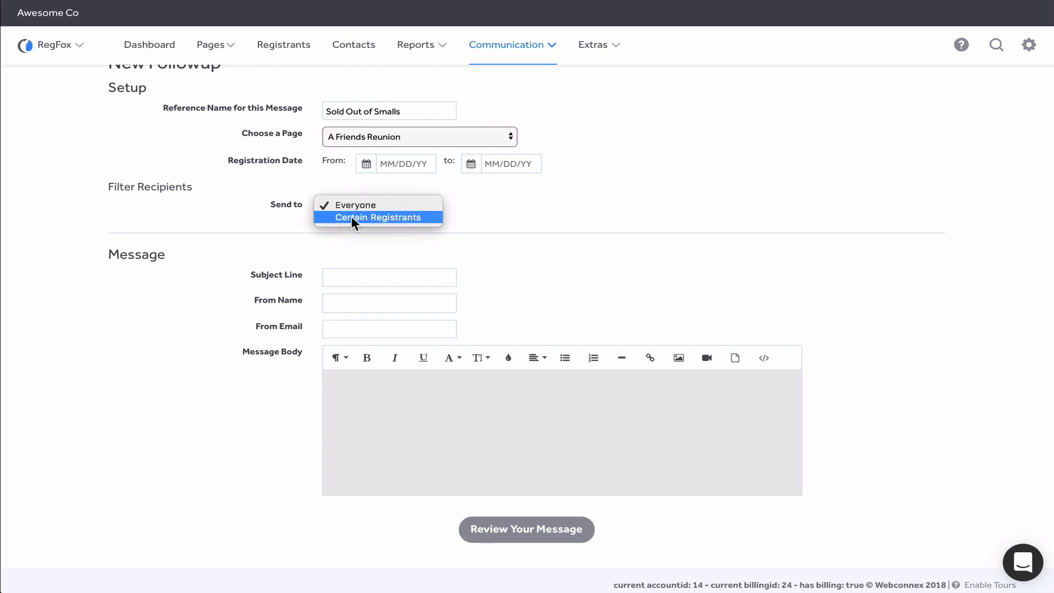
click(390, 217)
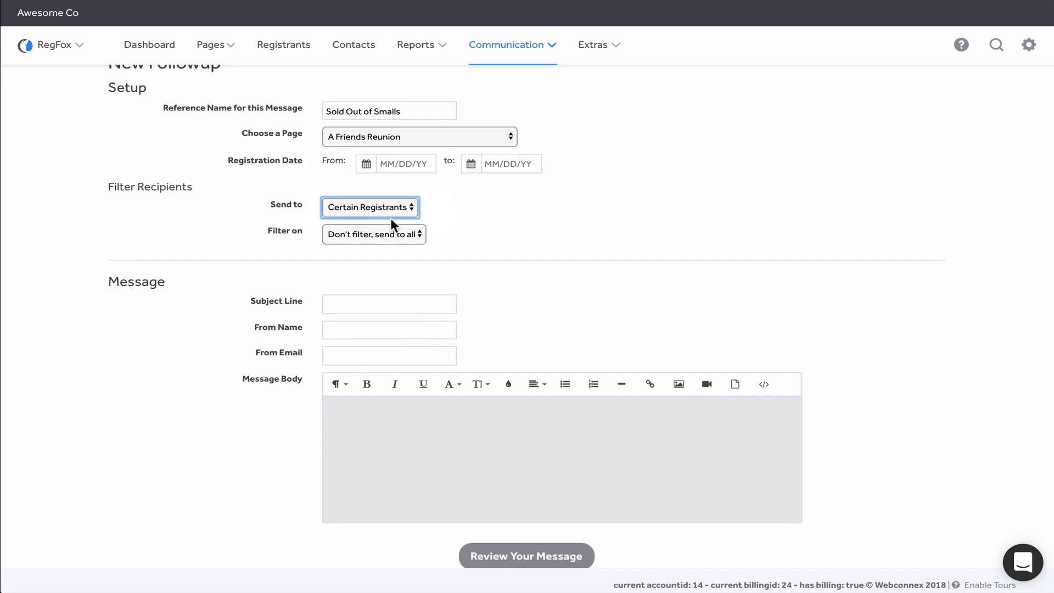
scroll(389, 233, down, 1)
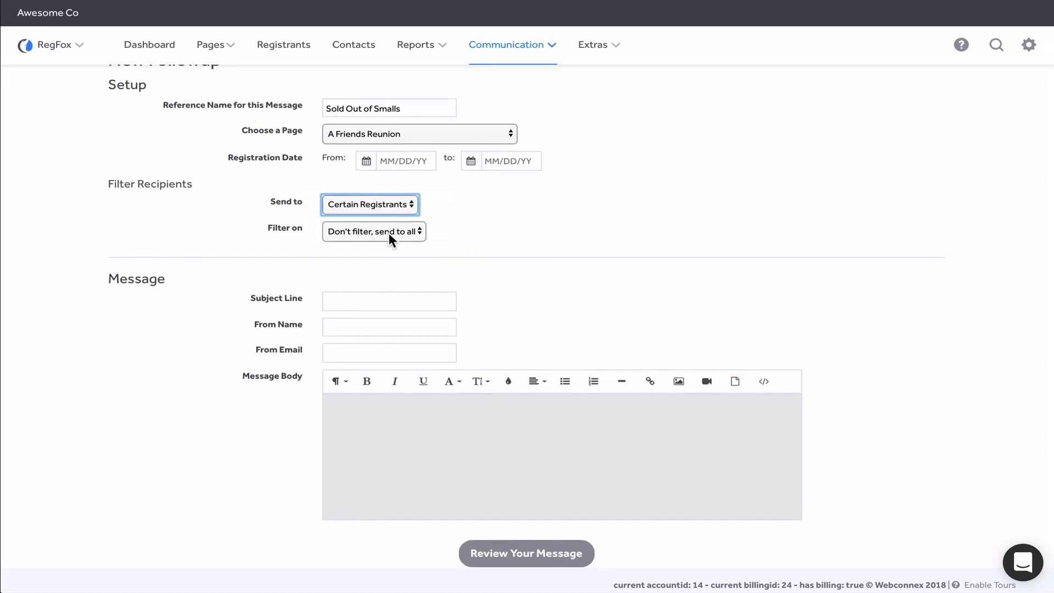
click(389, 233)
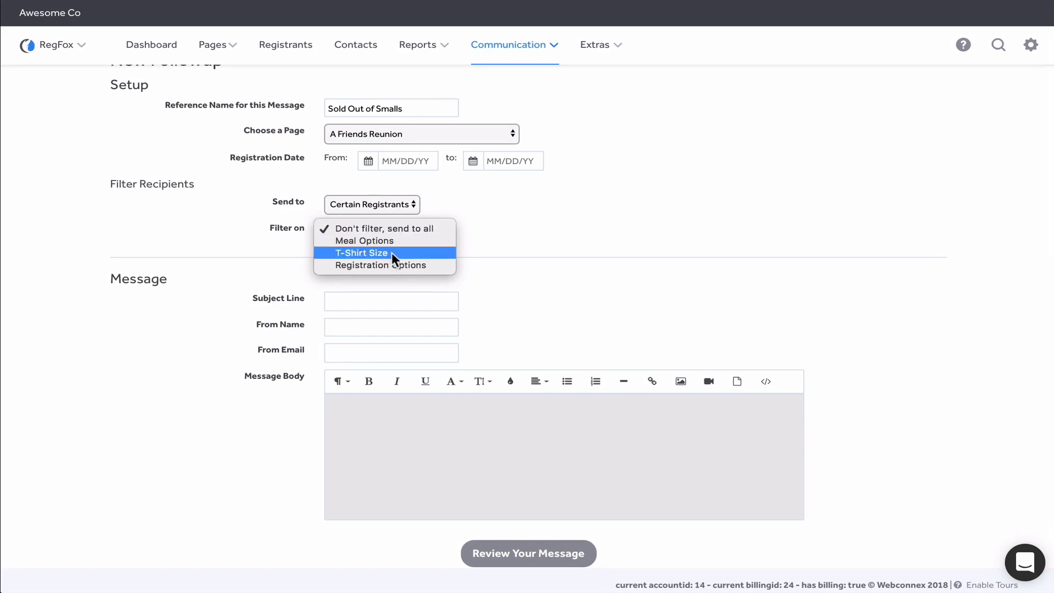
click(392, 254)
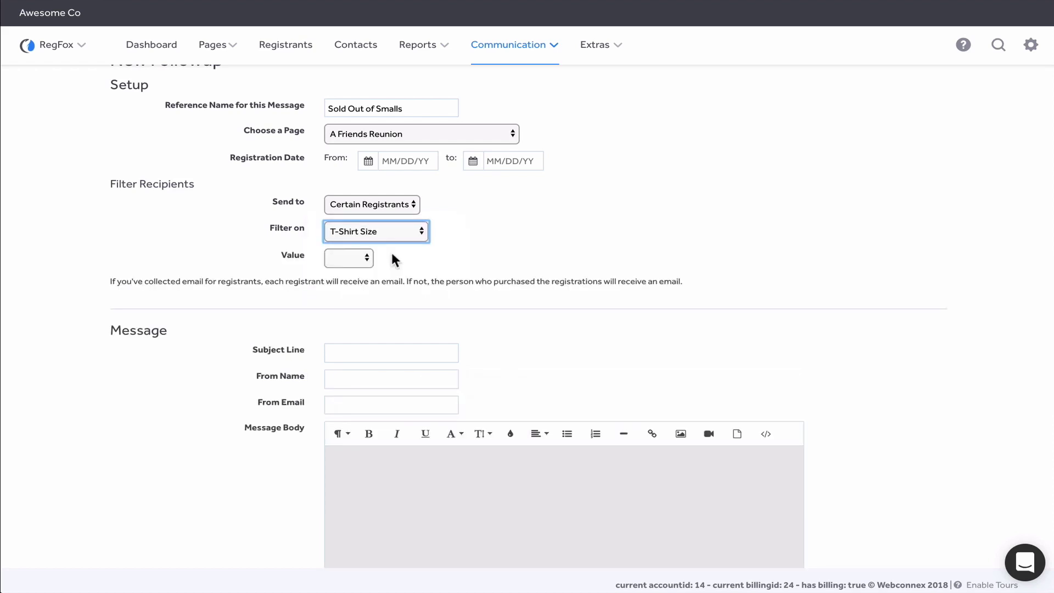
click(356, 257)
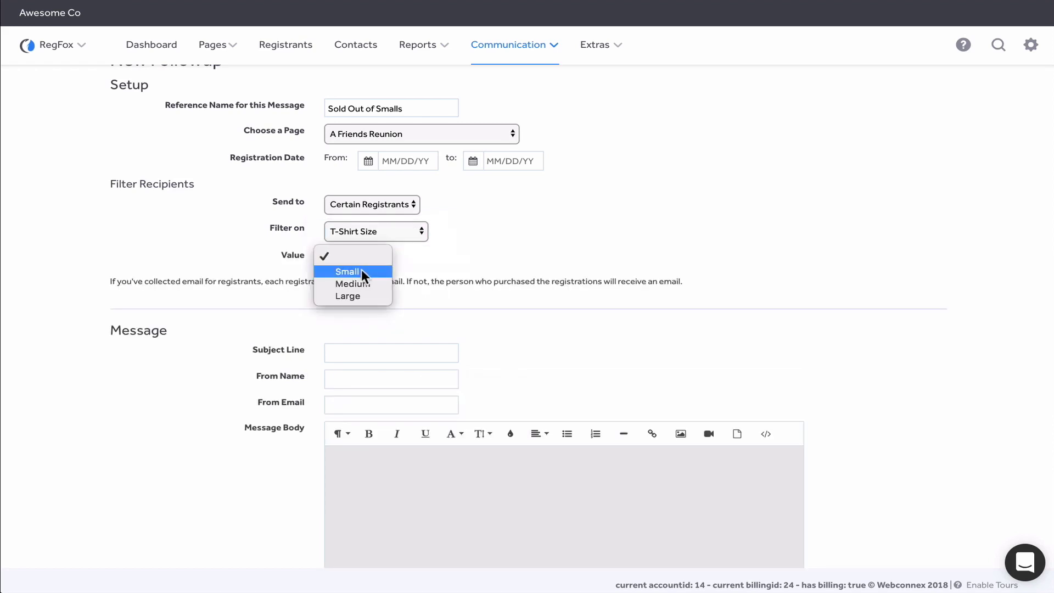
click(371, 271)
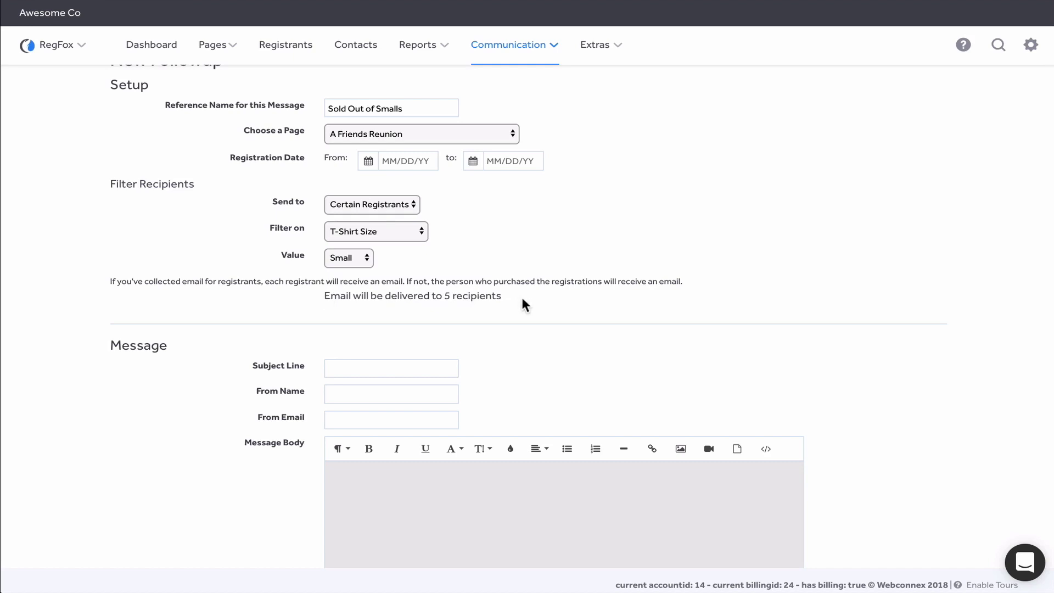
drag(524, 298, 321, 297)
click(309, 300)
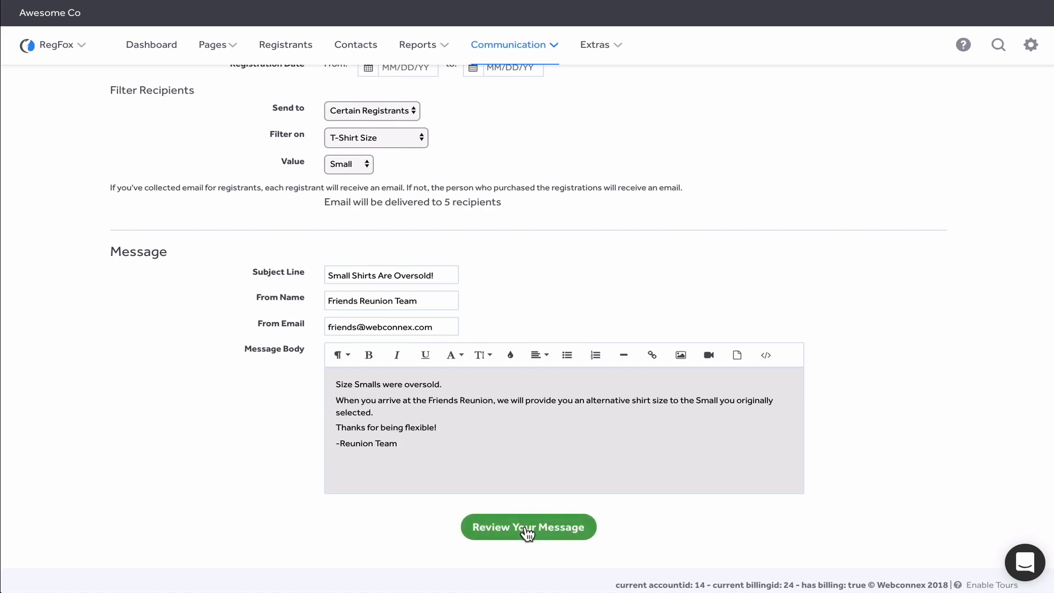
Review the followup and schedule it for 12-29-2018 at 08:00 AM, Pacific Time (Los Angeles).
click(519, 524)
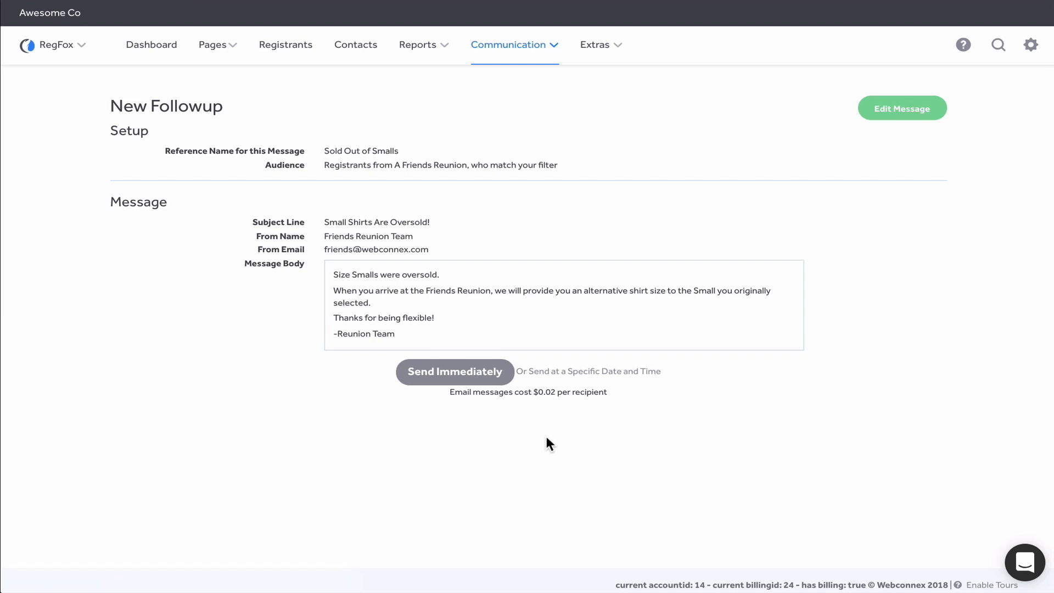
click(573, 373)
click(344, 365)
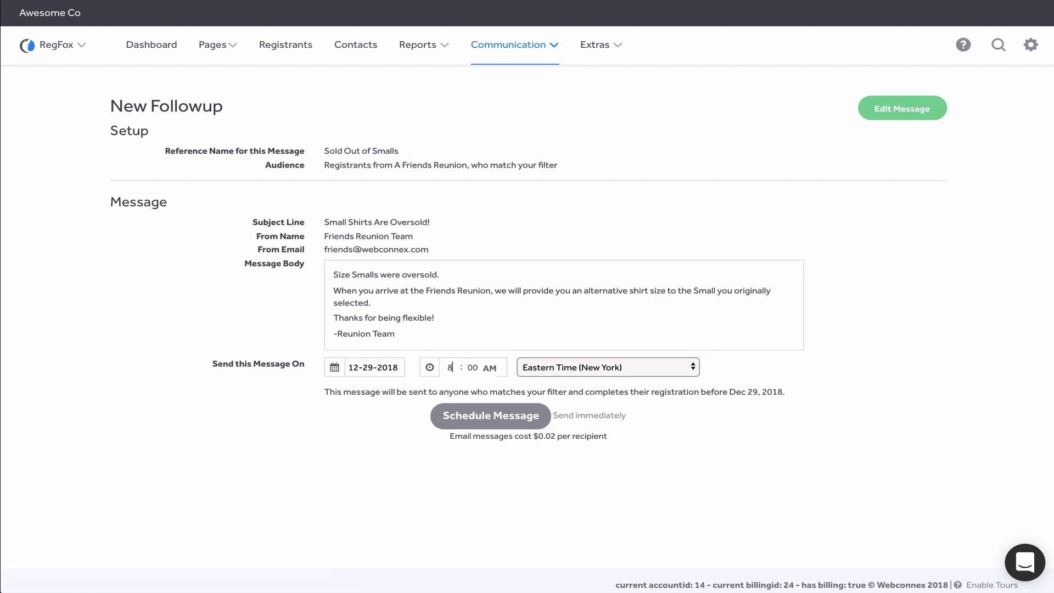
click(533, 368)
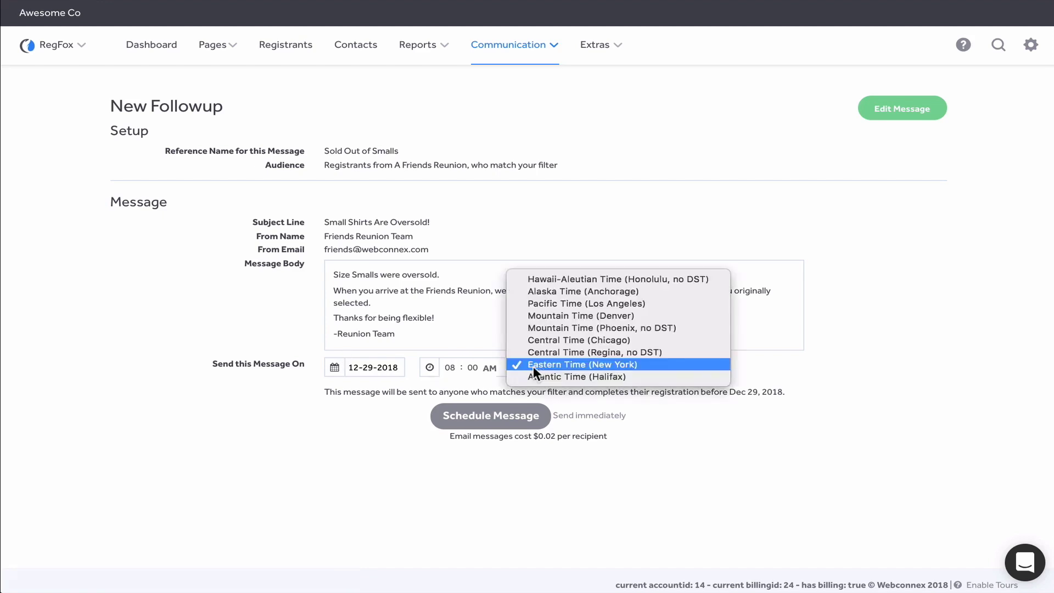
click(534, 306)
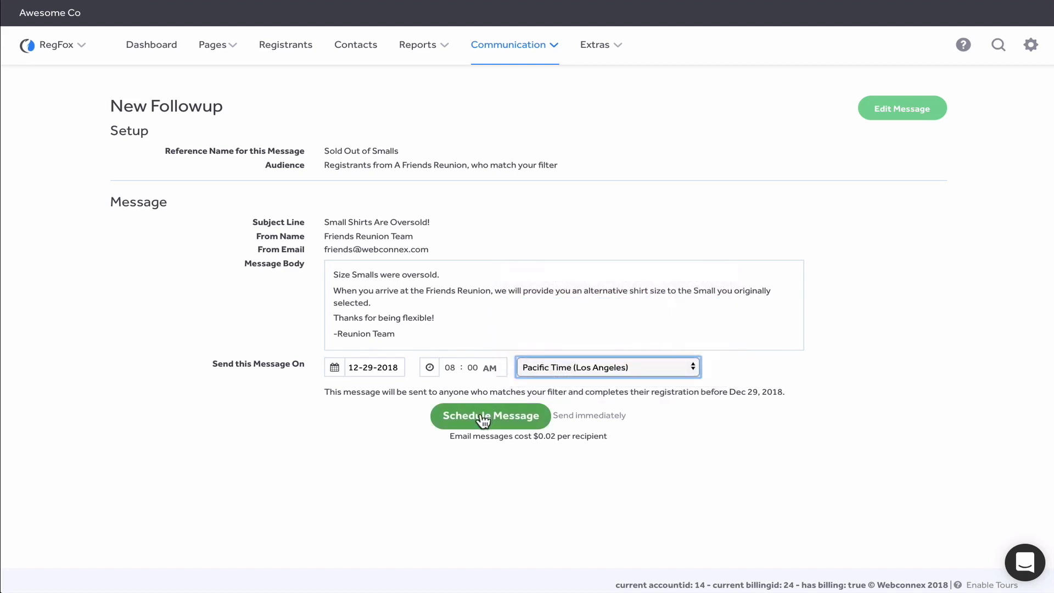
click(483, 418)
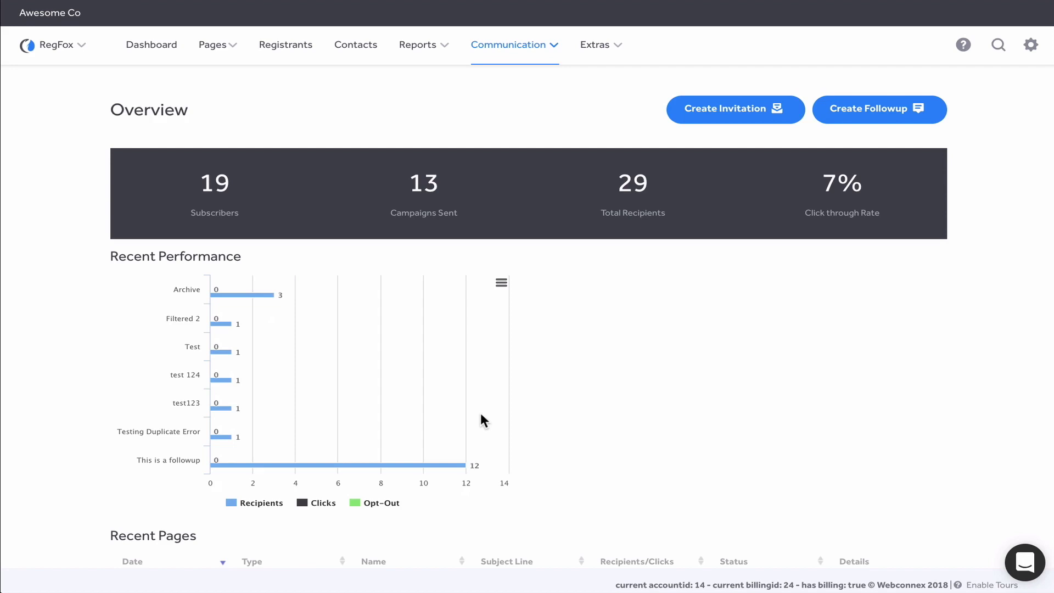
Open the list of scheduled messages.
click(516, 50)
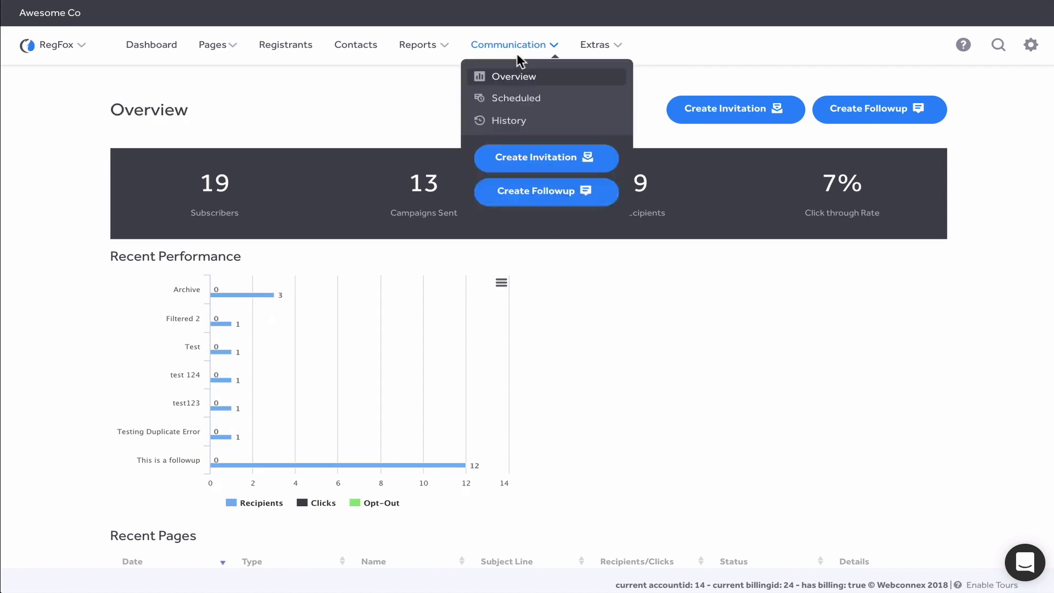
click(516, 100)
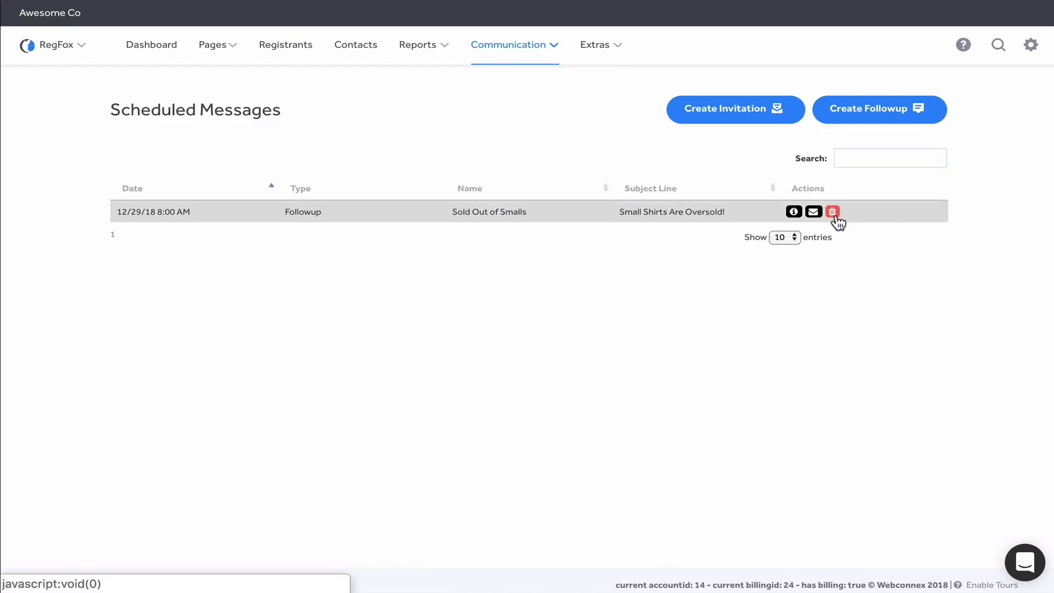